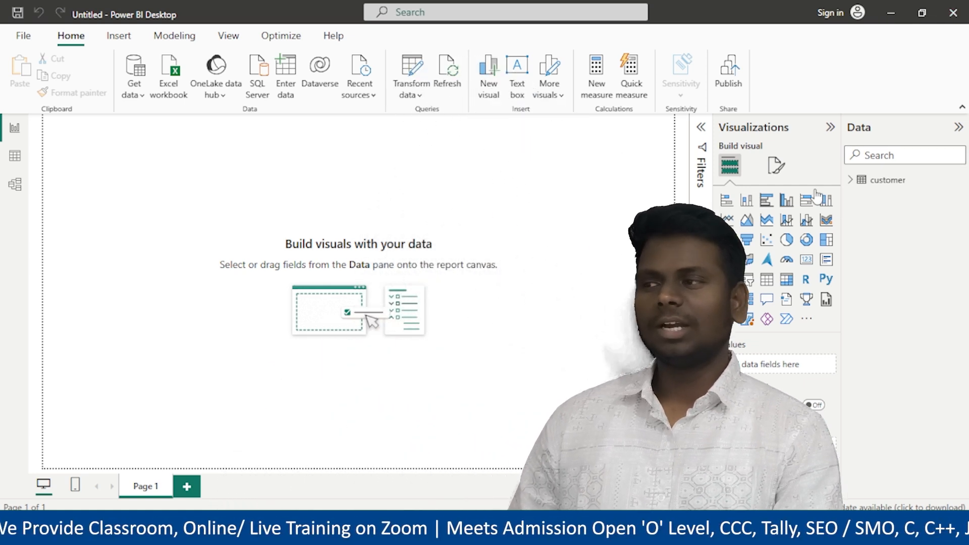
Examine the customer table's rows in Table view and in the Power Query Editor, returning to the report view.
click(15, 156)
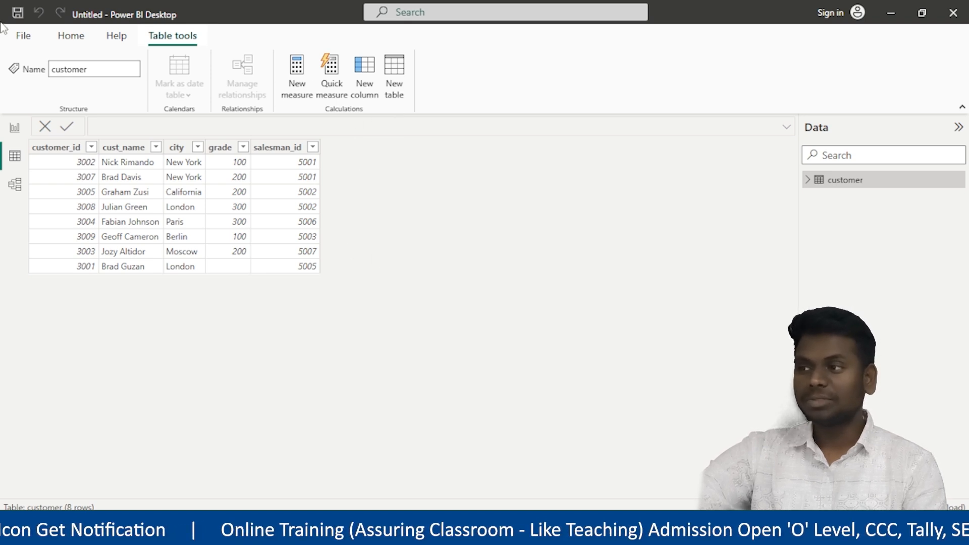
click(15, 129)
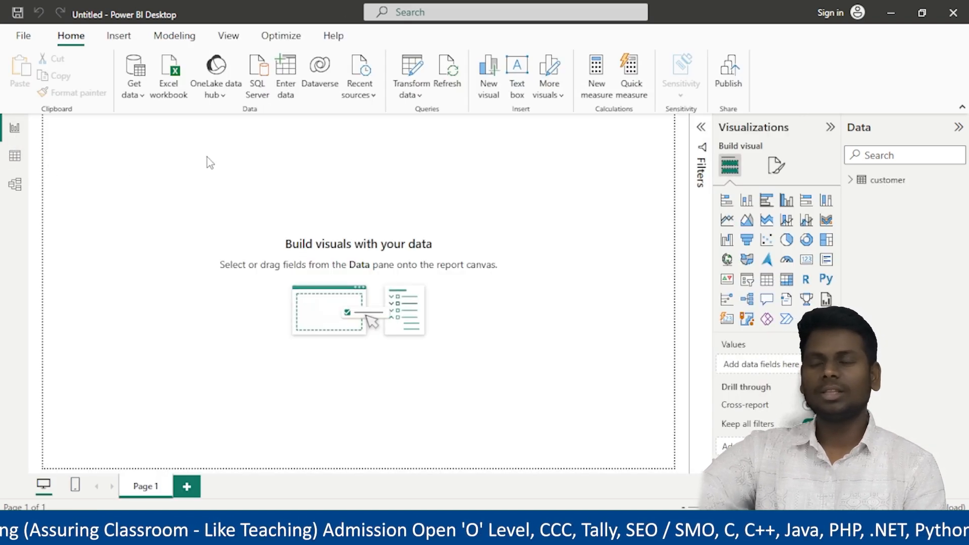
click(415, 86)
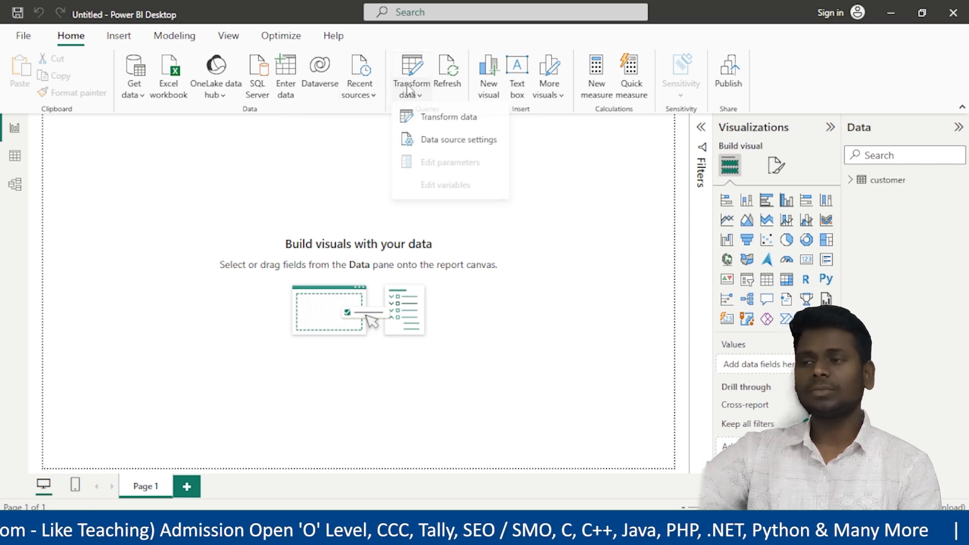
click(430, 118)
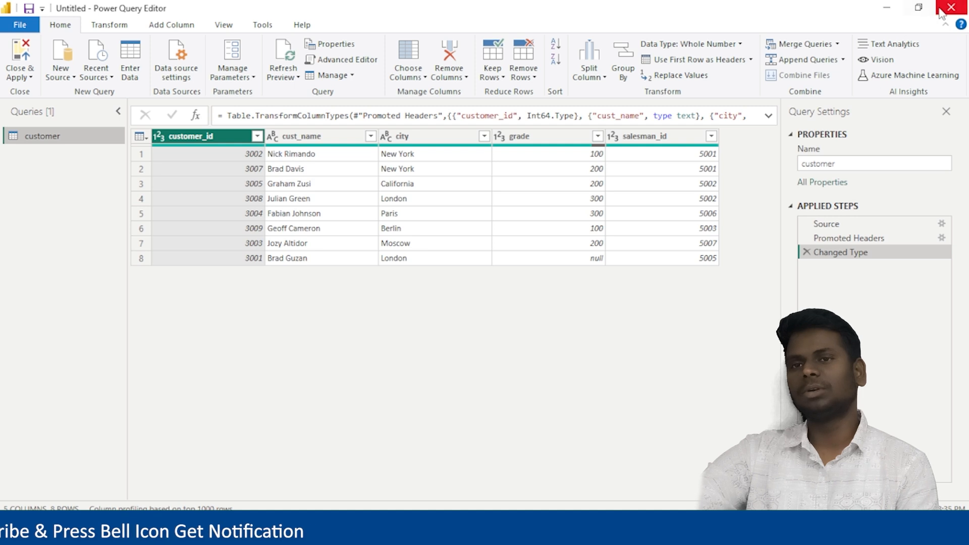
click(952, 8)
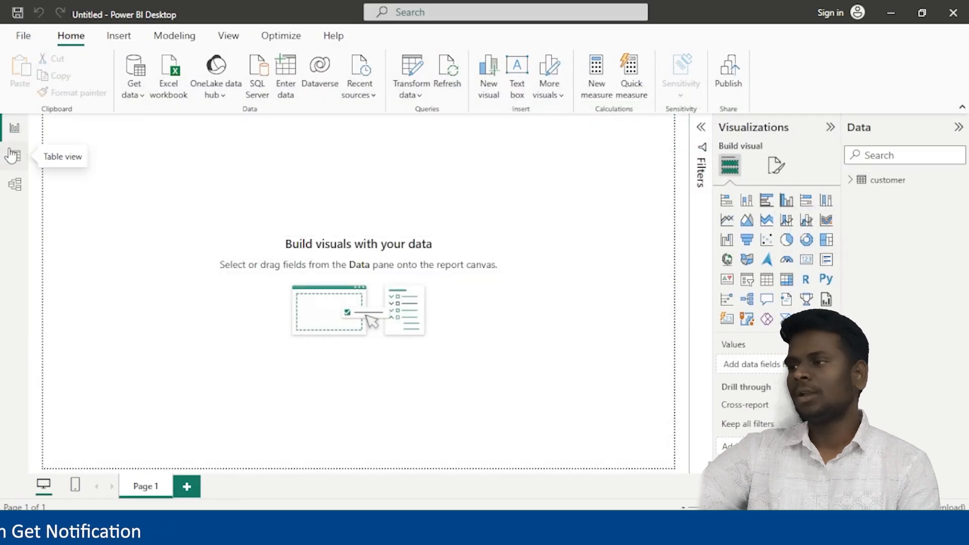
click(15, 157)
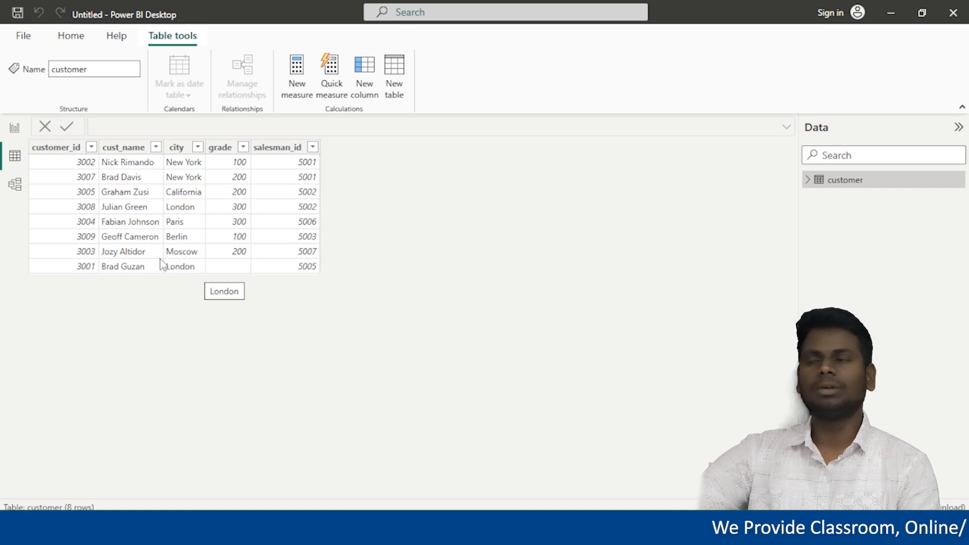
click(15, 129)
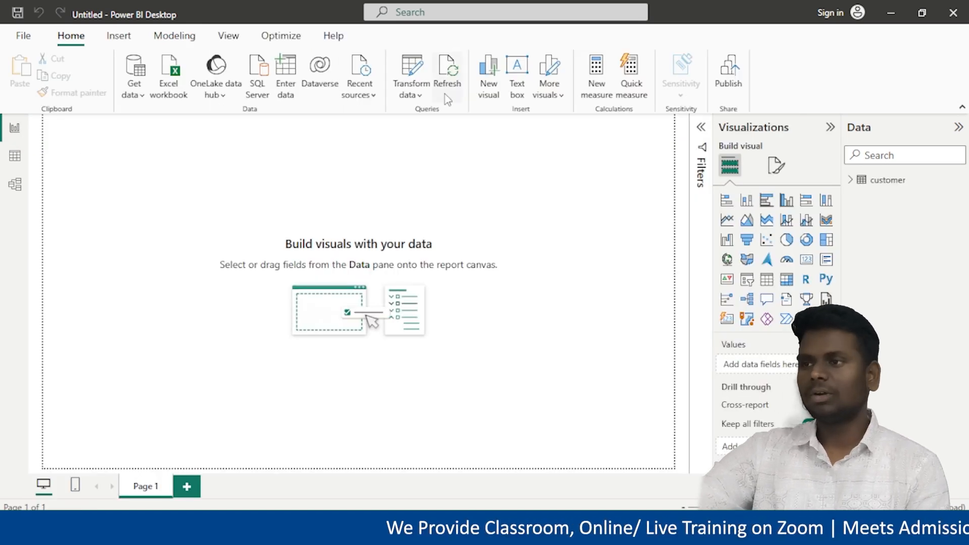
Open the customer query in the Power Query Editor and select the grade column for transformation.
click(407, 93)
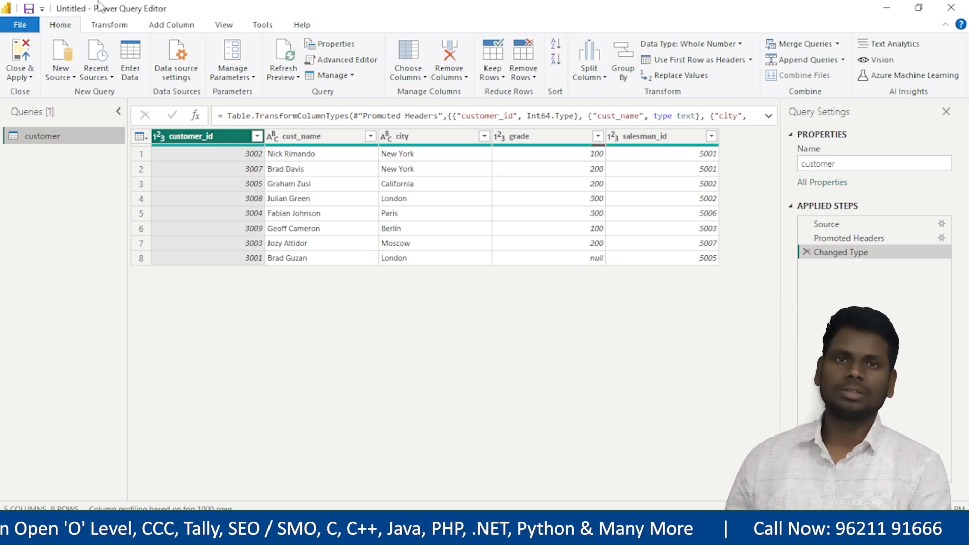
click(553, 136)
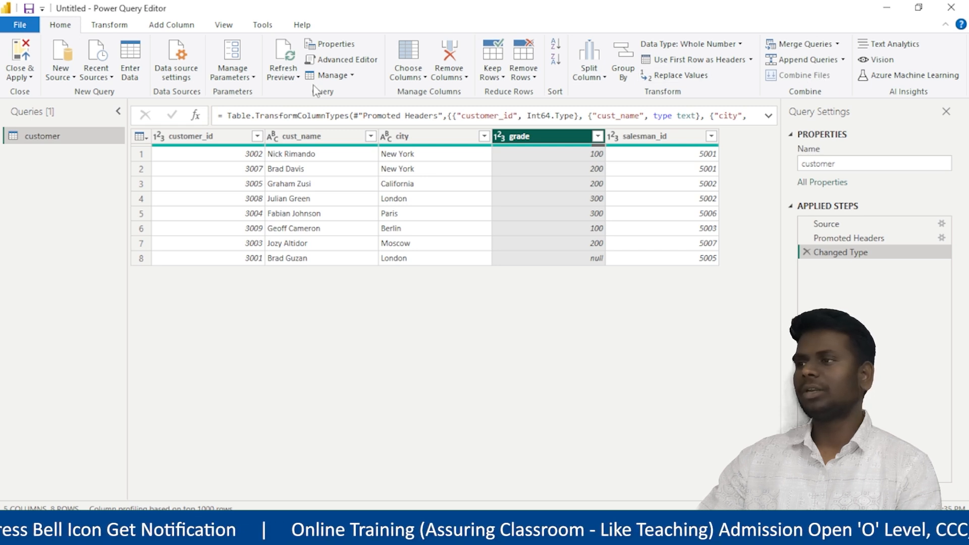
click(105, 27)
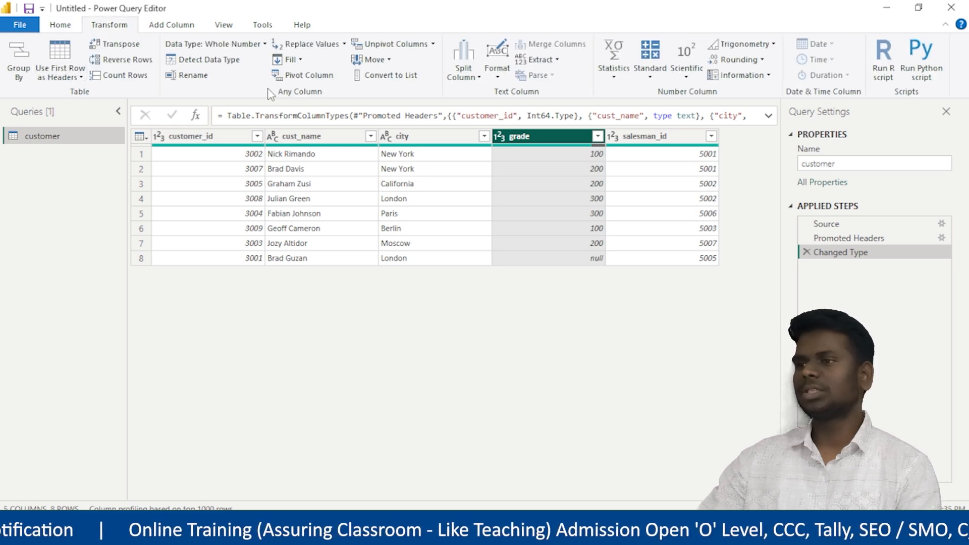
Try filling the grade column downward, and remove the resulting Filled Down step from the query.
click(296, 60)
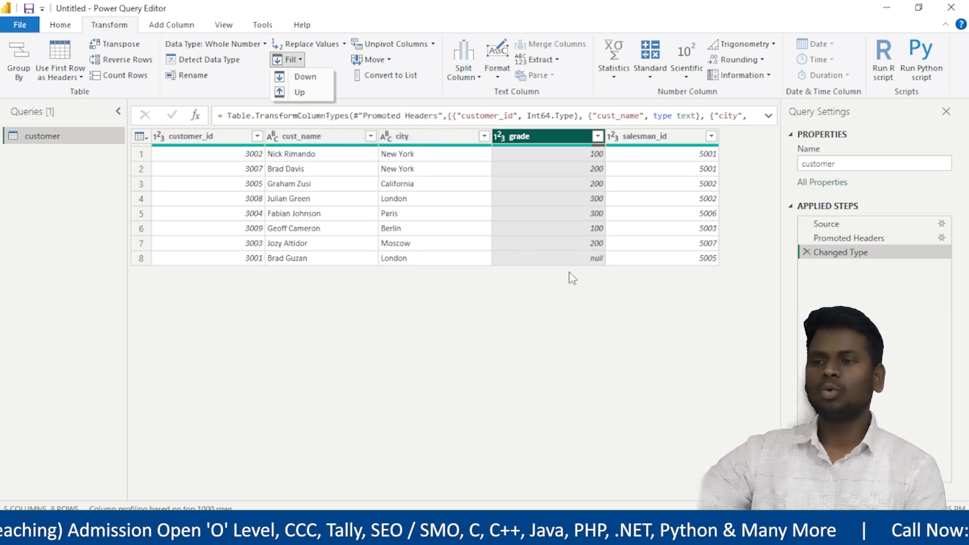
click(306, 76)
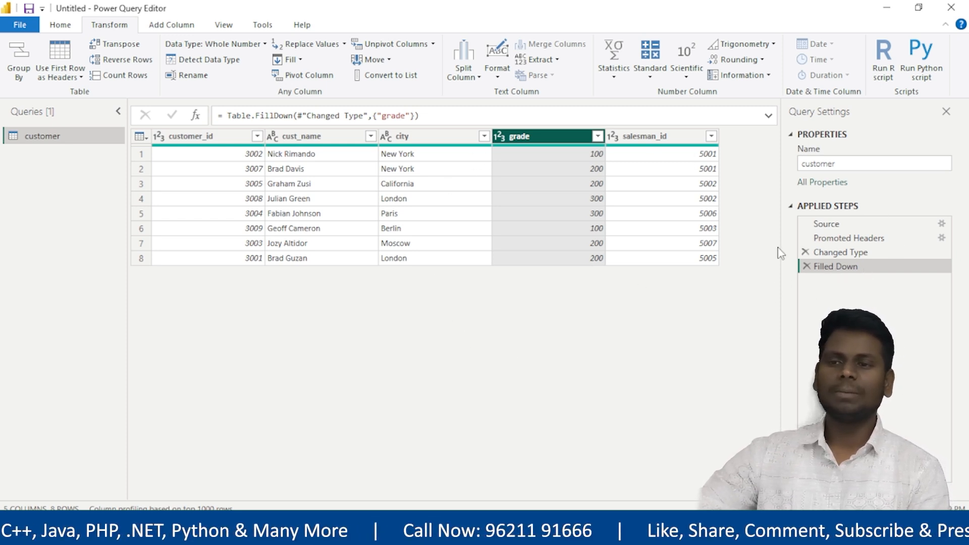
click(807, 267)
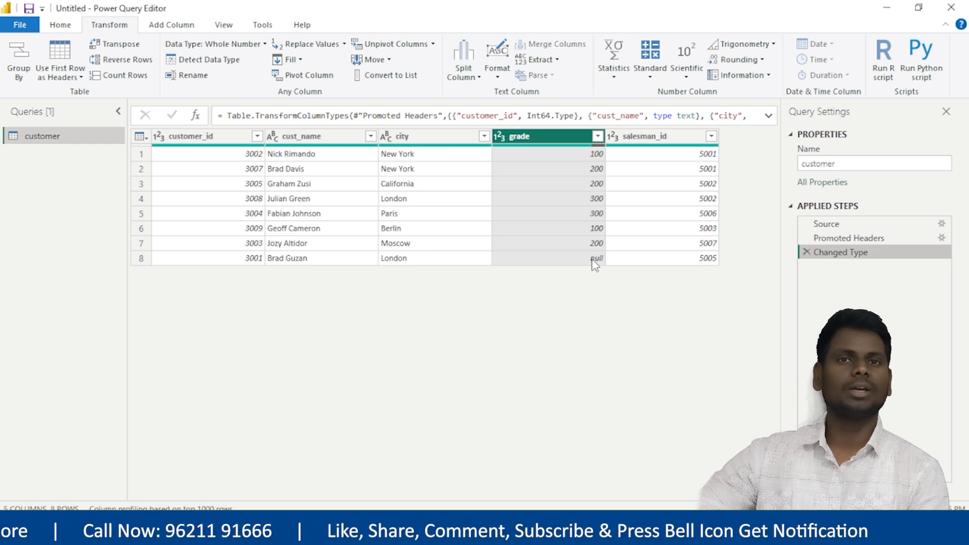
Fill the null cell in the grade column down from the value above it.
click(290, 60)
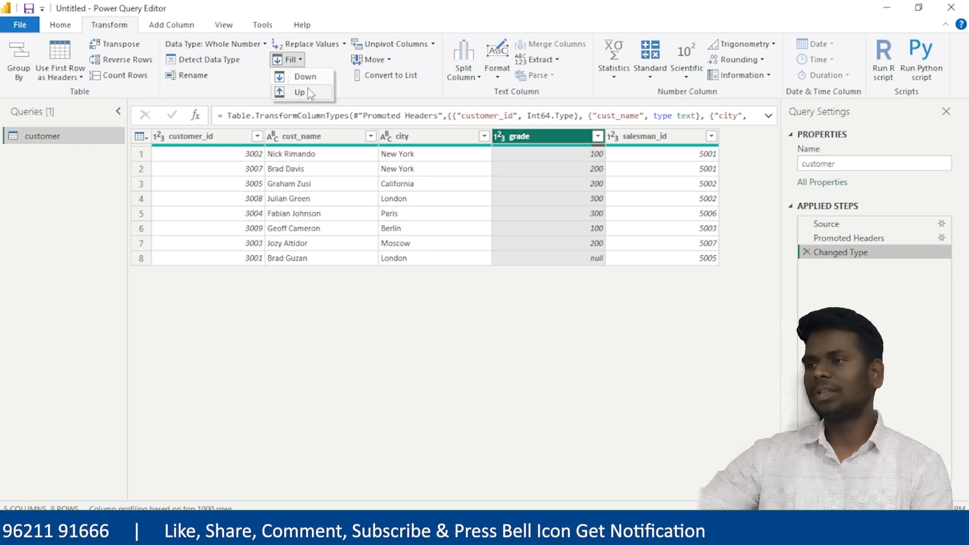
click(305, 77)
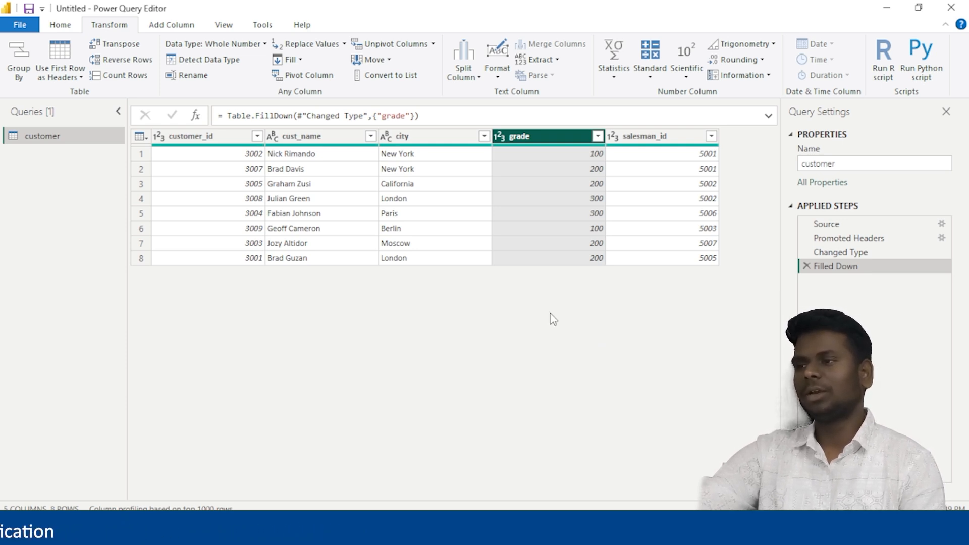
Try replacing the value 100 with 1000 in the grade column, and remove the resulting Replaced Value step.
click(319, 45)
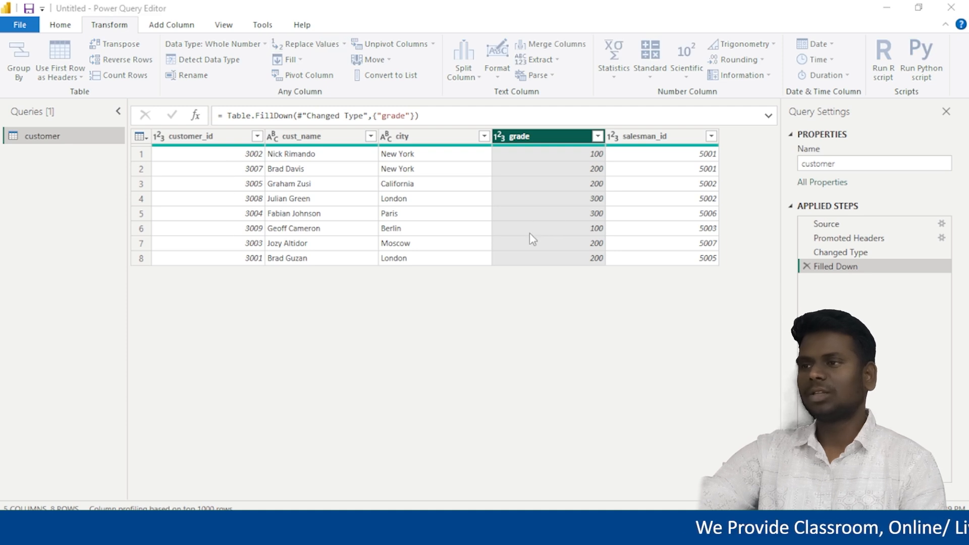
drag(597, 179, 444, 197)
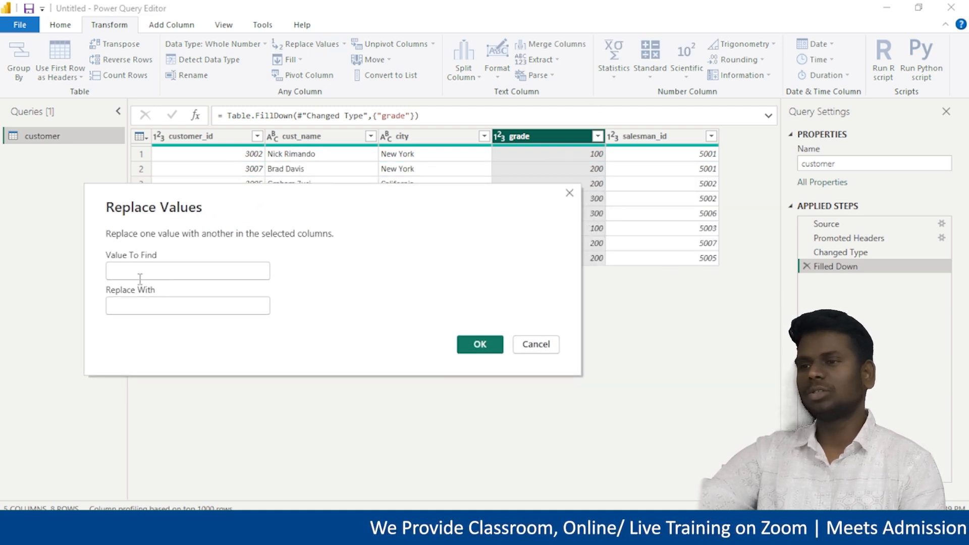
click(180, 272)
text(100)
click(151, 306)
text(1000)
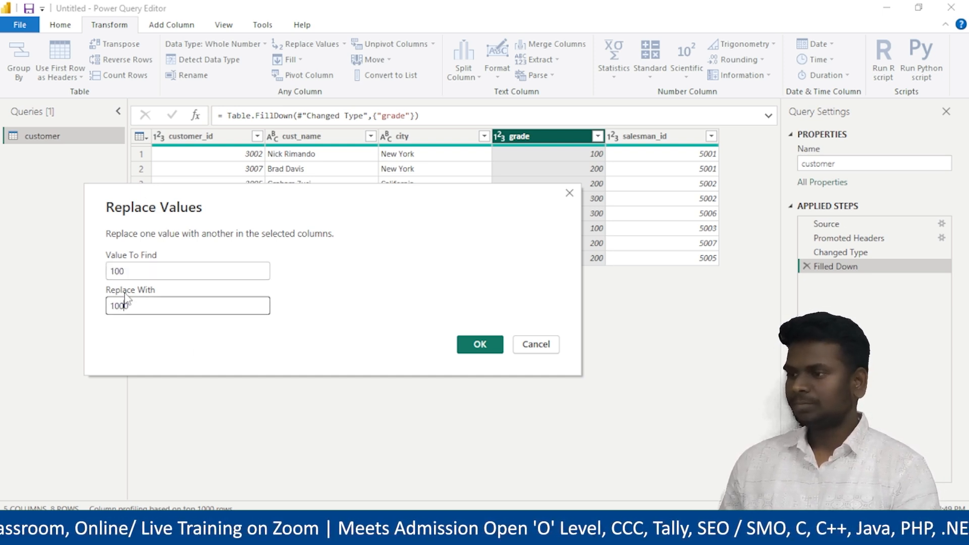
click(480, 345)
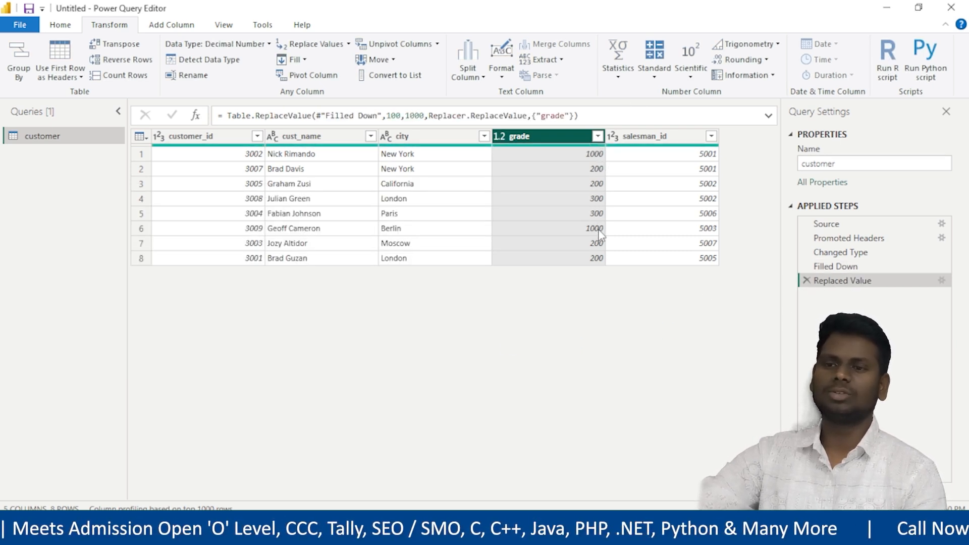
click(807, 281)
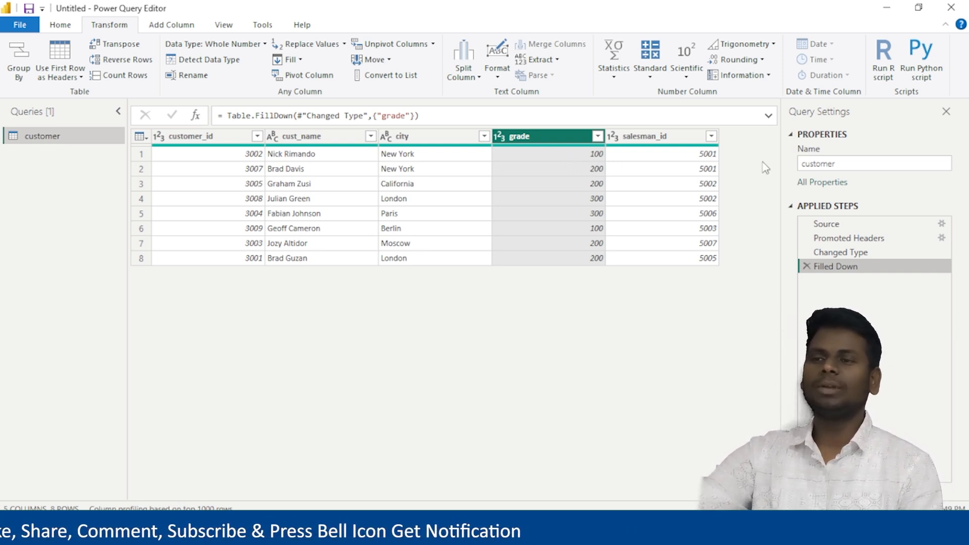
Start a new conditional column in the customer query and name it Rating.
click(185, 25)
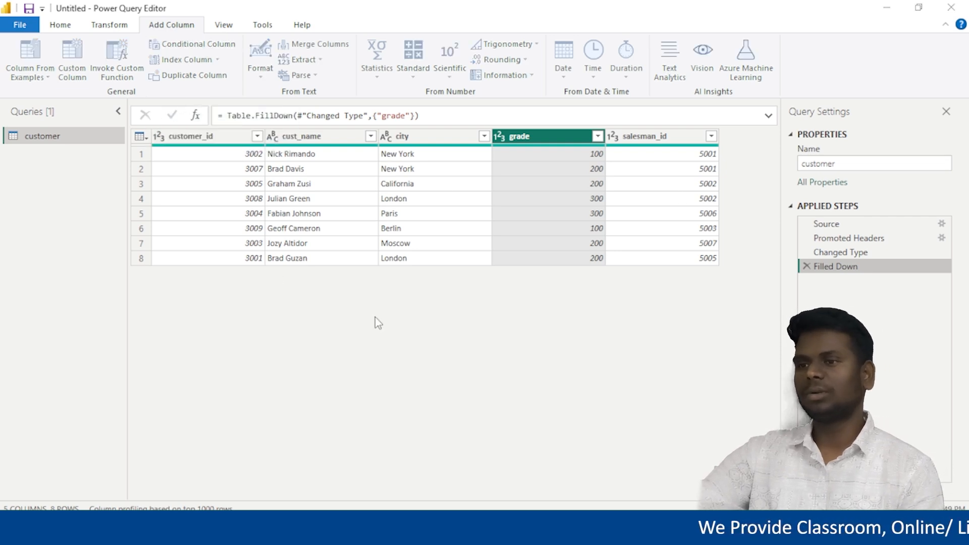
drag(534, 142, 775, 178)
double_click(466, 237)
text(R)
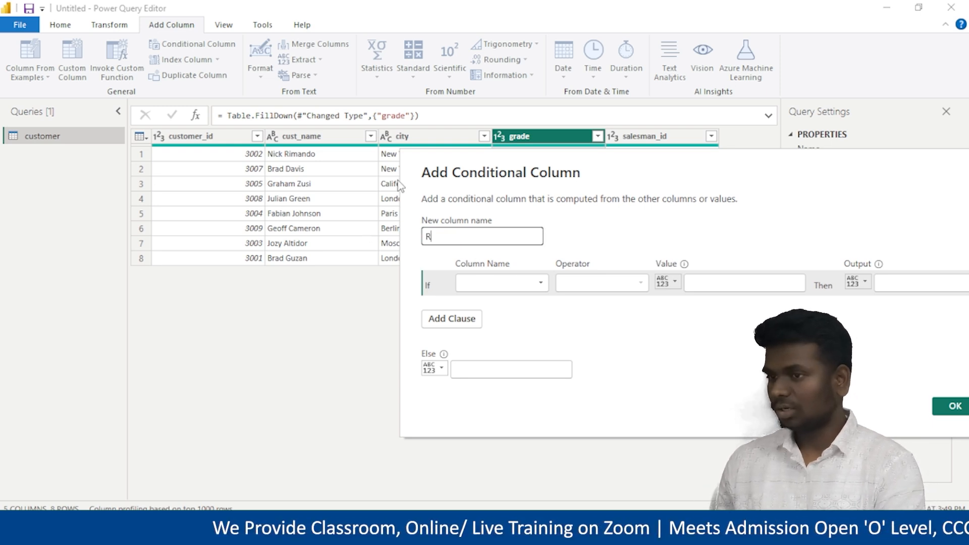
text(at)
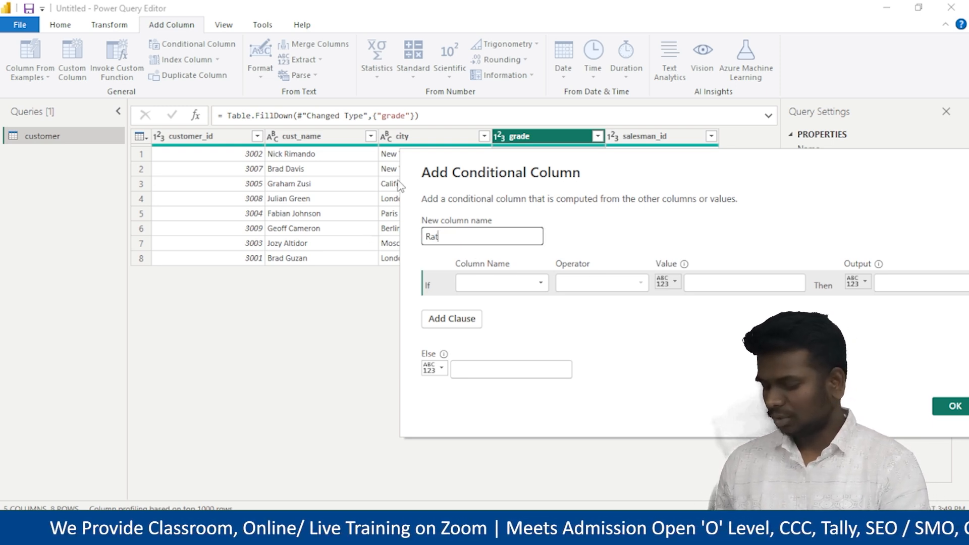
text(ing)
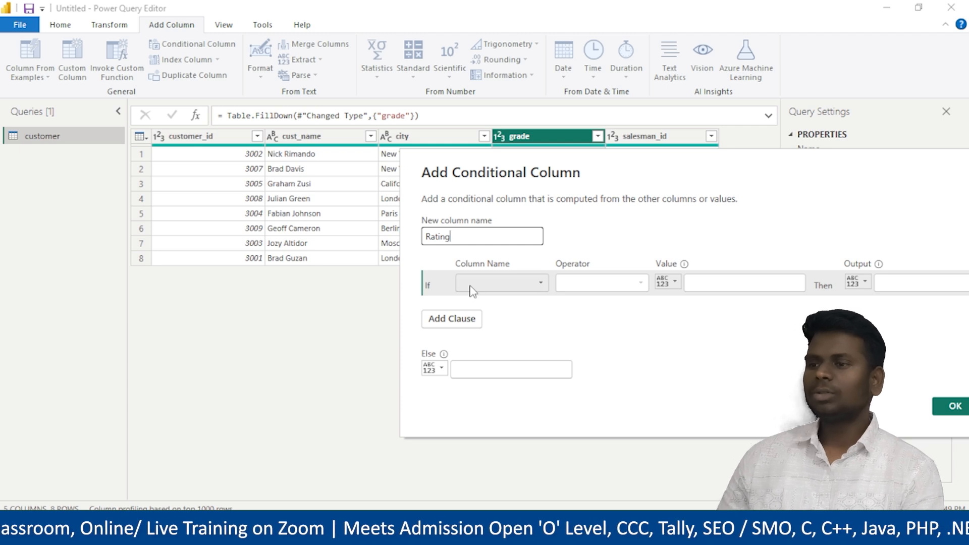
Define the Rating column's first condition so that grade equals 100 outputs "good Salesman".
click(501, 287)
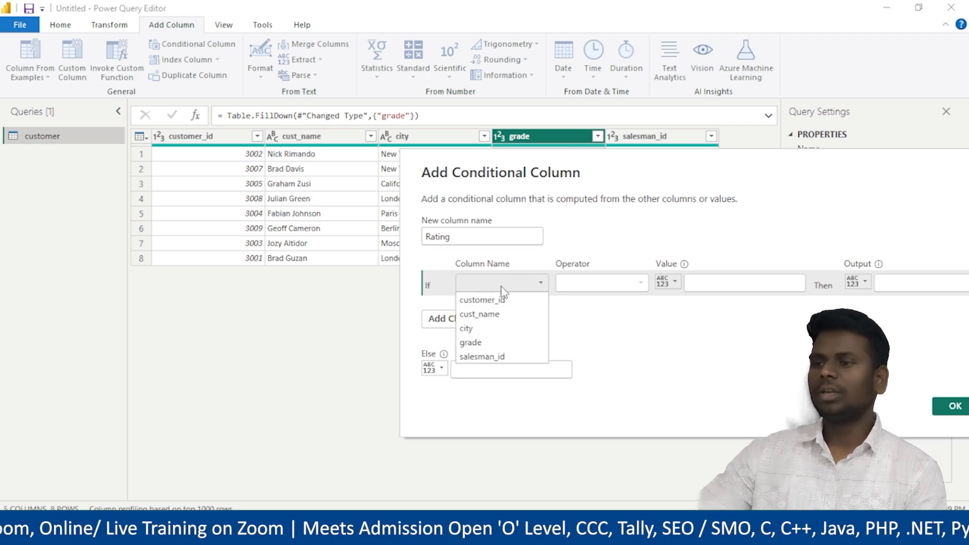
click(484, 347)
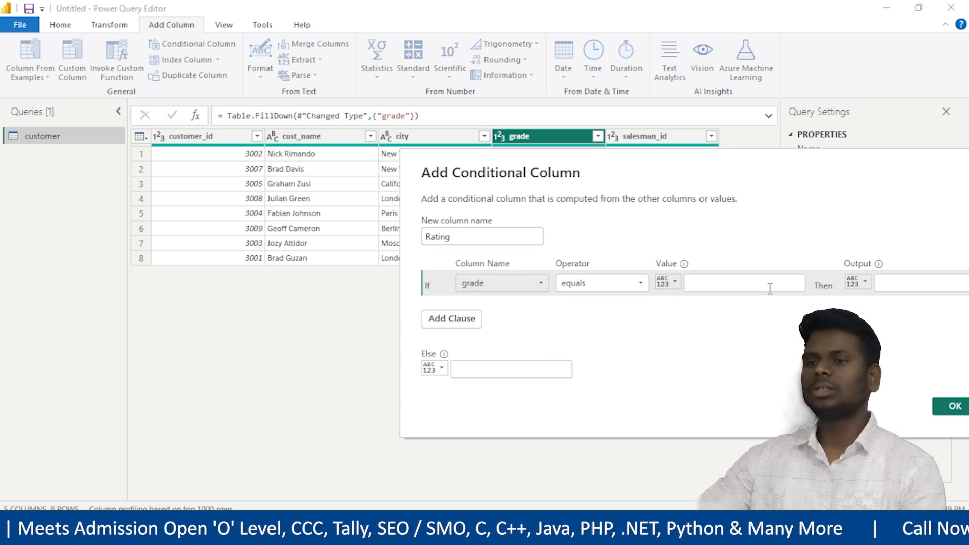
click(747, 287)
text(100)
click(899, 284)
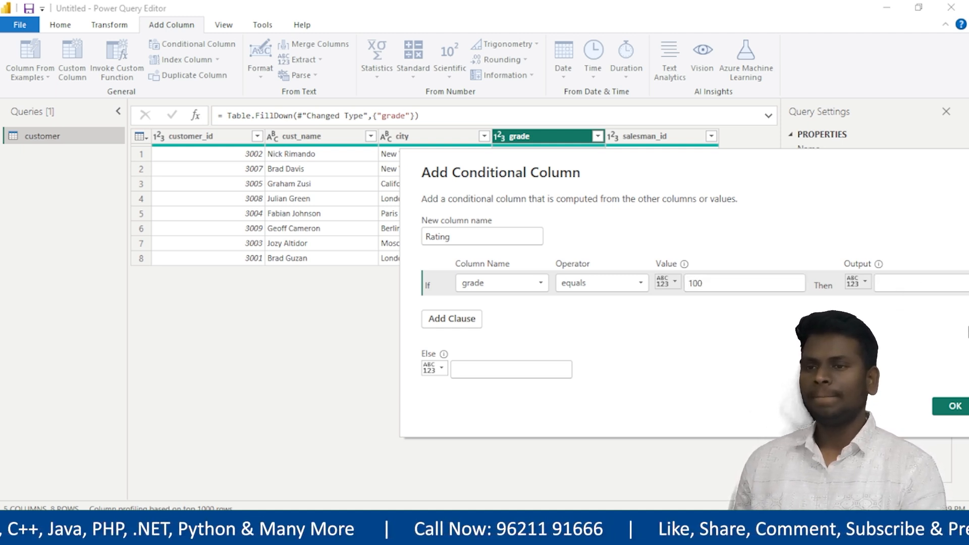
text(good Salesman)
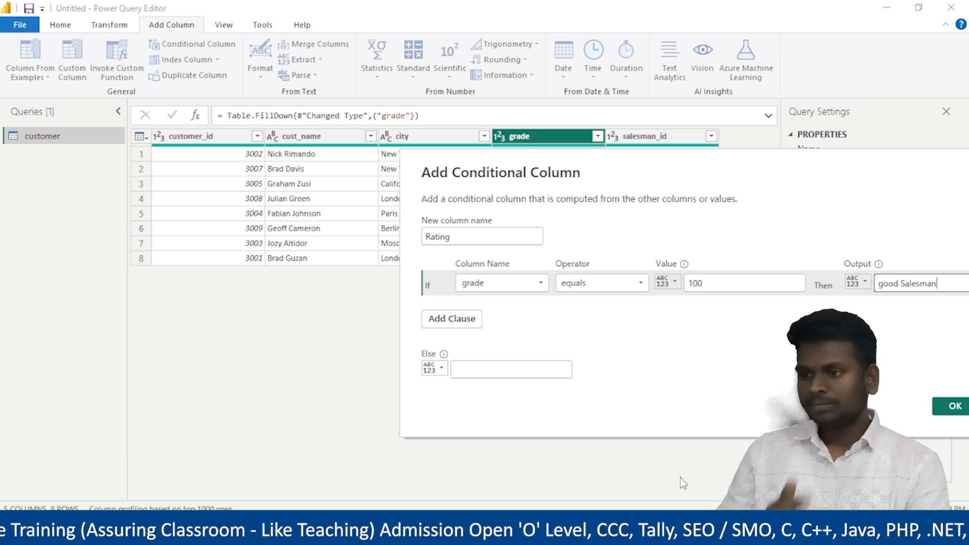
Add a second clause to the Rating column so that grade equals 200 outputs "Better Salesman".
click(447, 318)
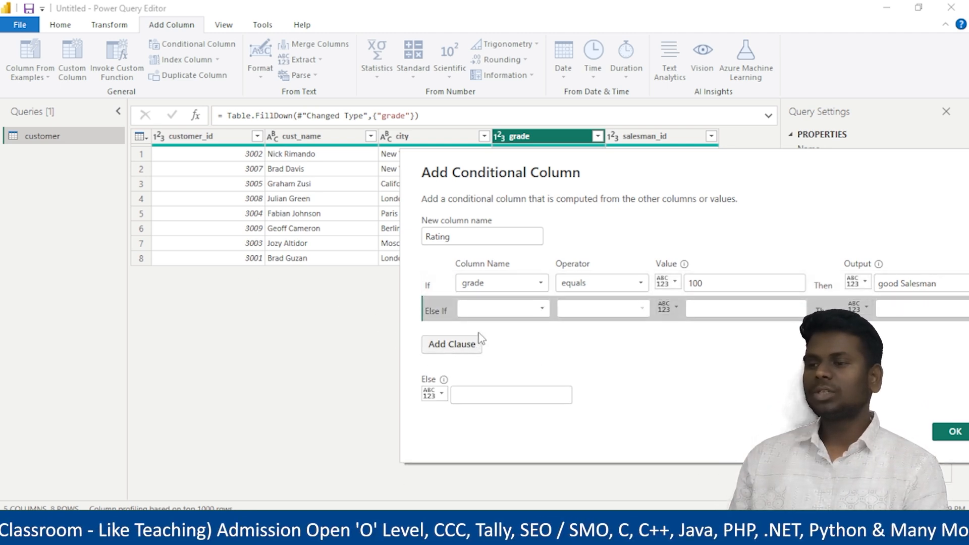
click(499, 309)
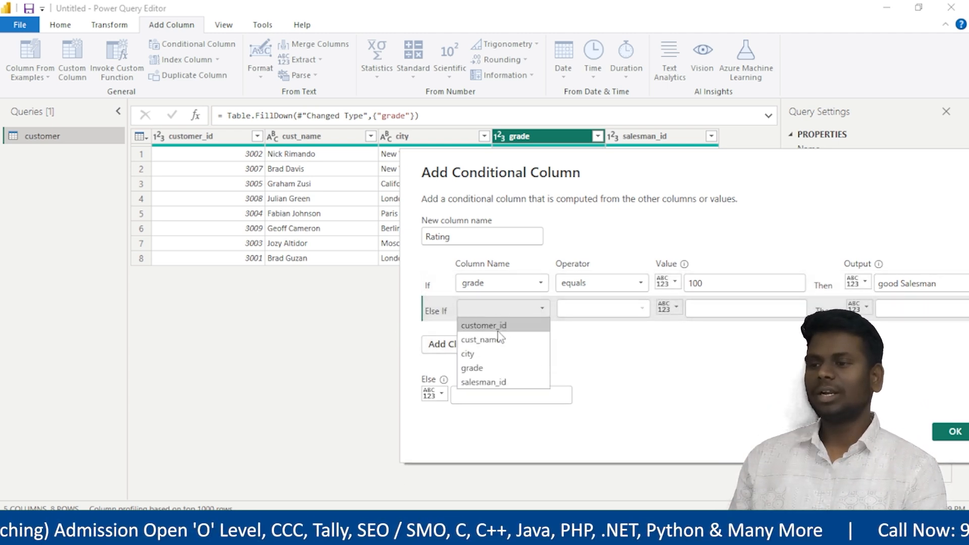
click(497, 363)
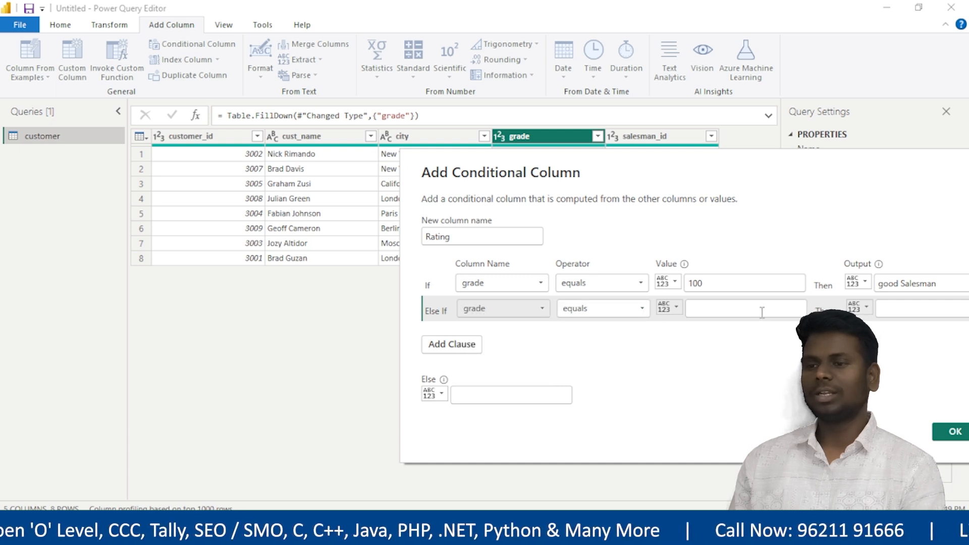
drag(760, 161, 718, 160)
click(738, 309)
text(200)
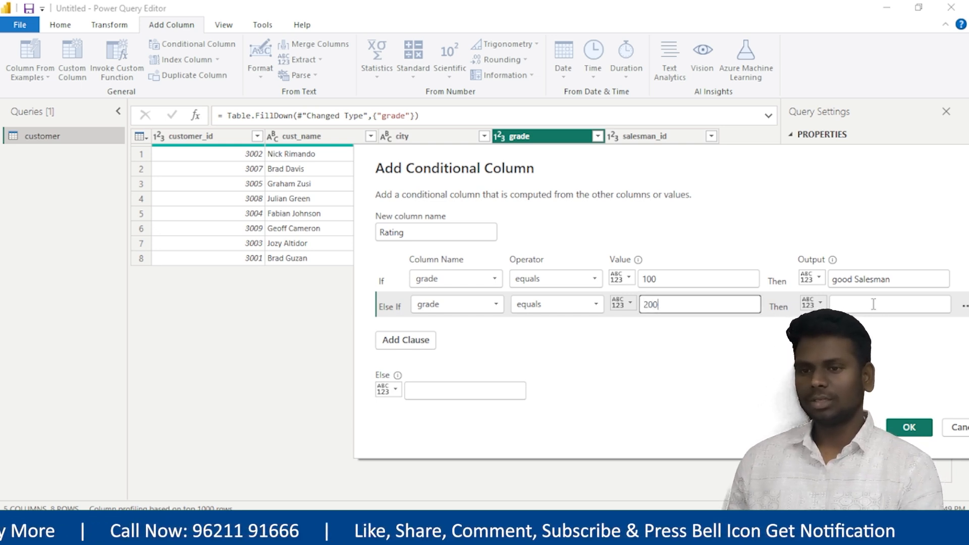
click(869, 306)
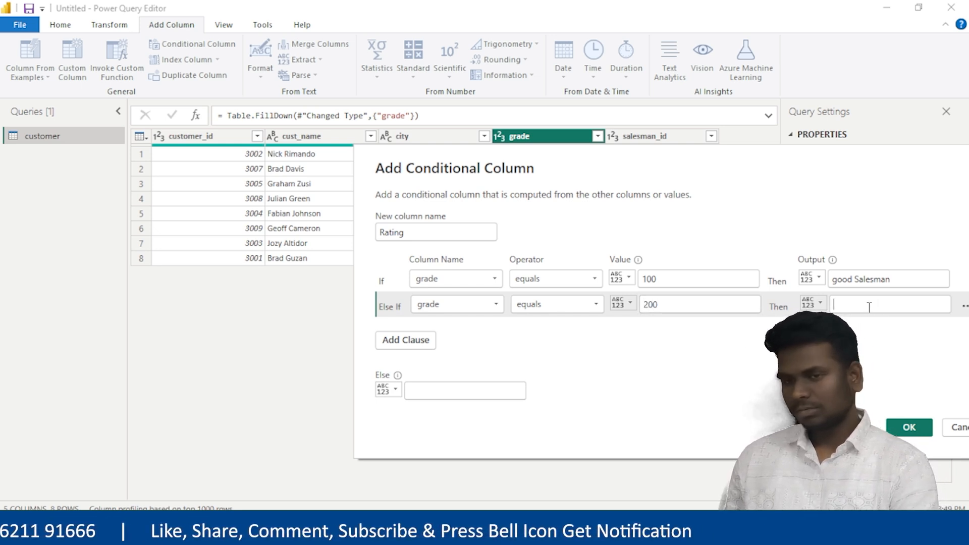
text(b)
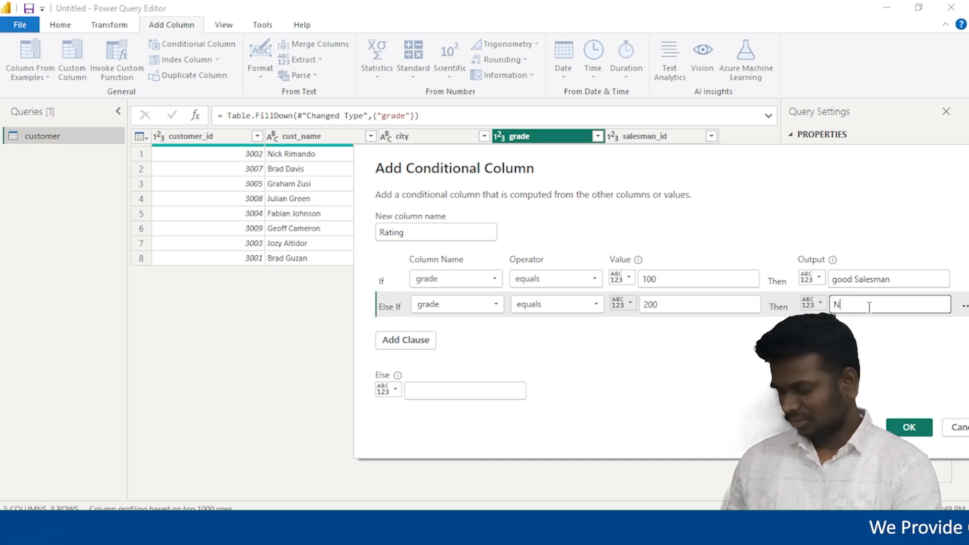
text(e)
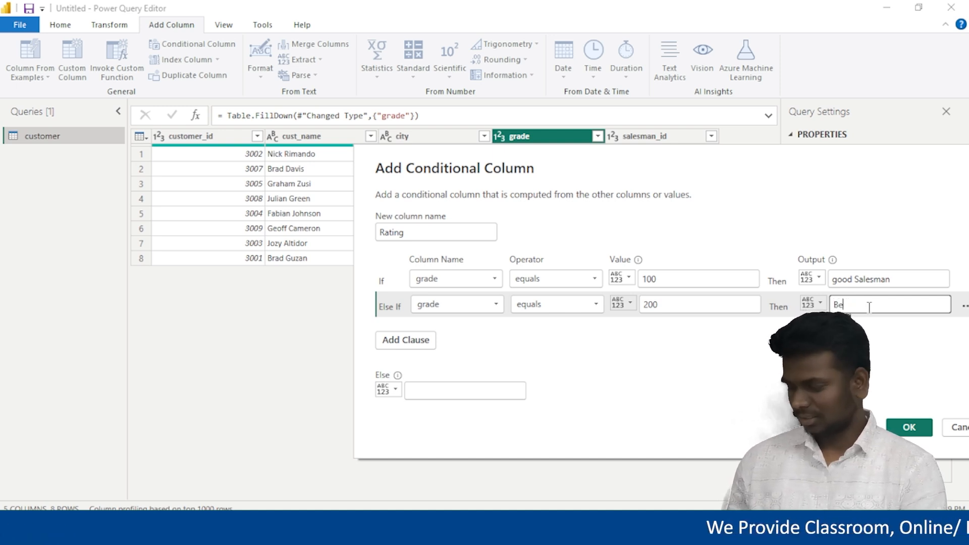
text(tter Sa)
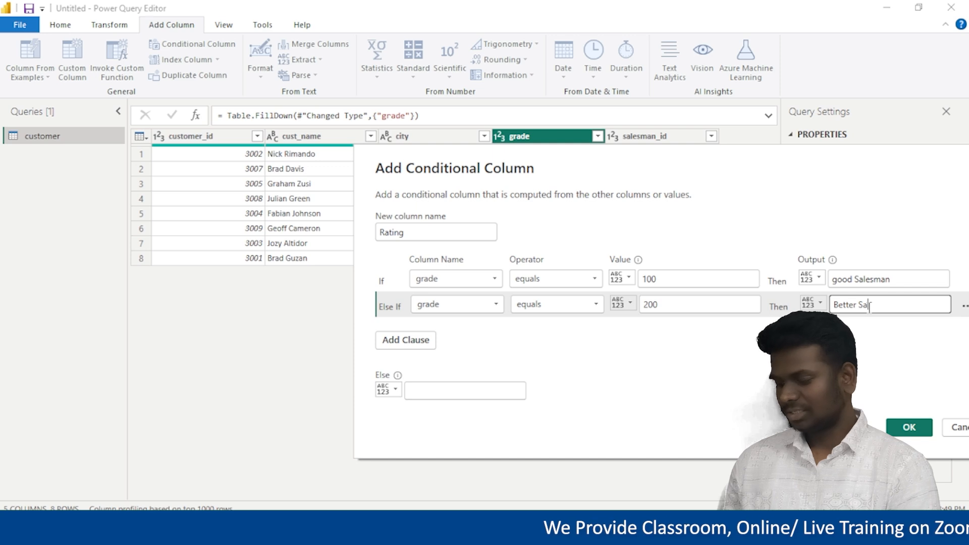
text(lesma)
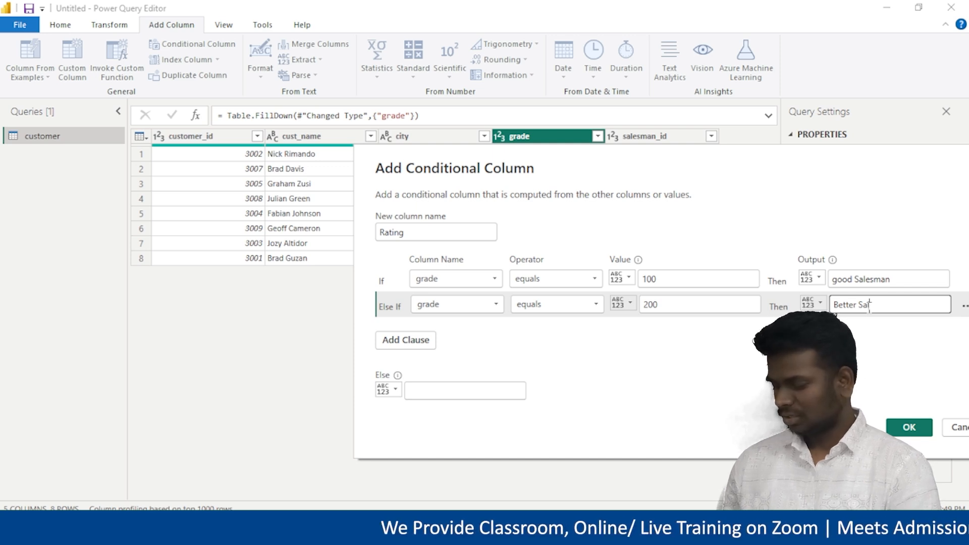
text(n)
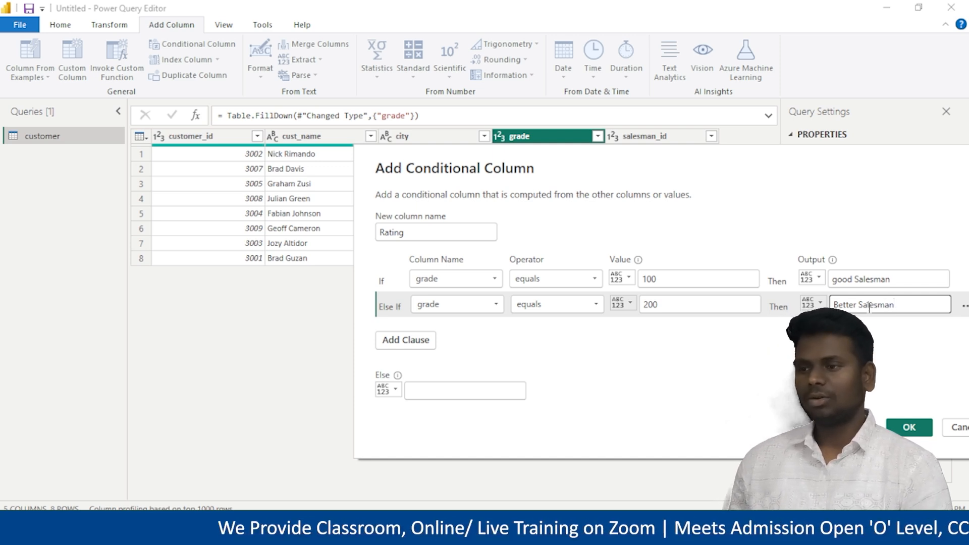
Add a third, empty clause to the Rating column's conditions and delete it.
click(386, 343)
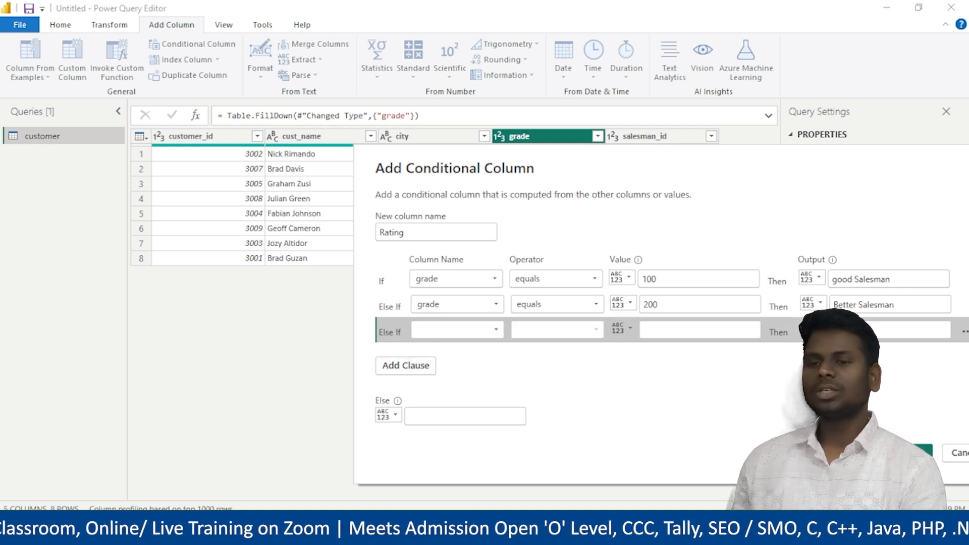
drag(761, 181, 610, 126)
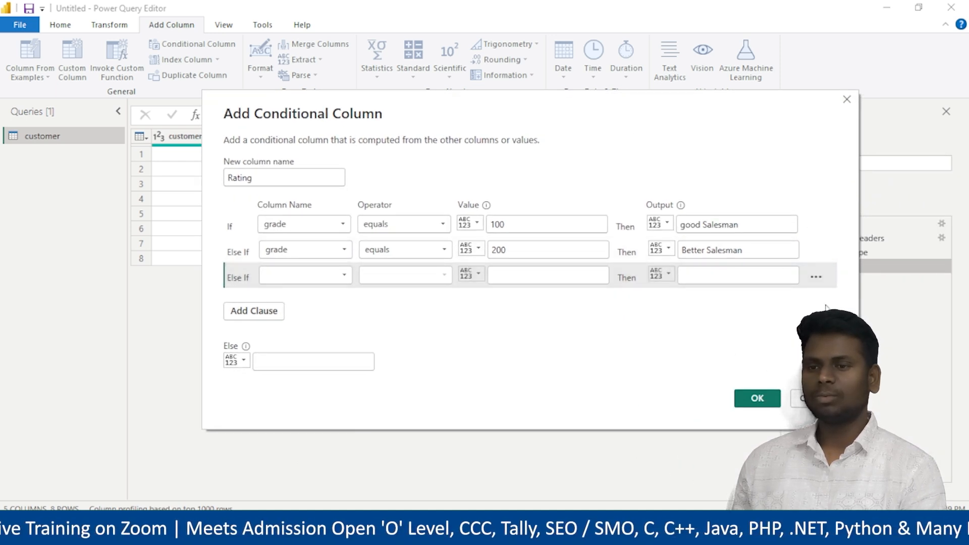
click(816, 279)
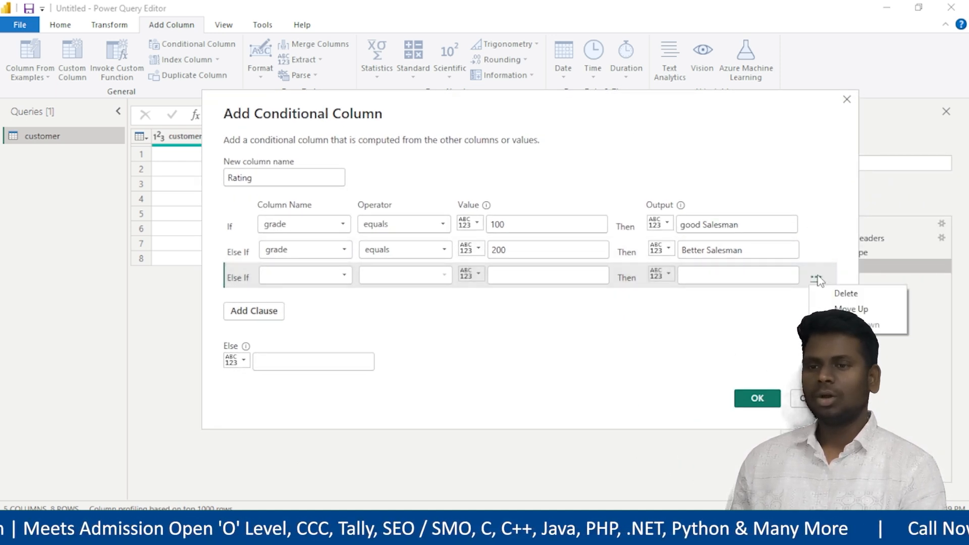
click(836, 293)
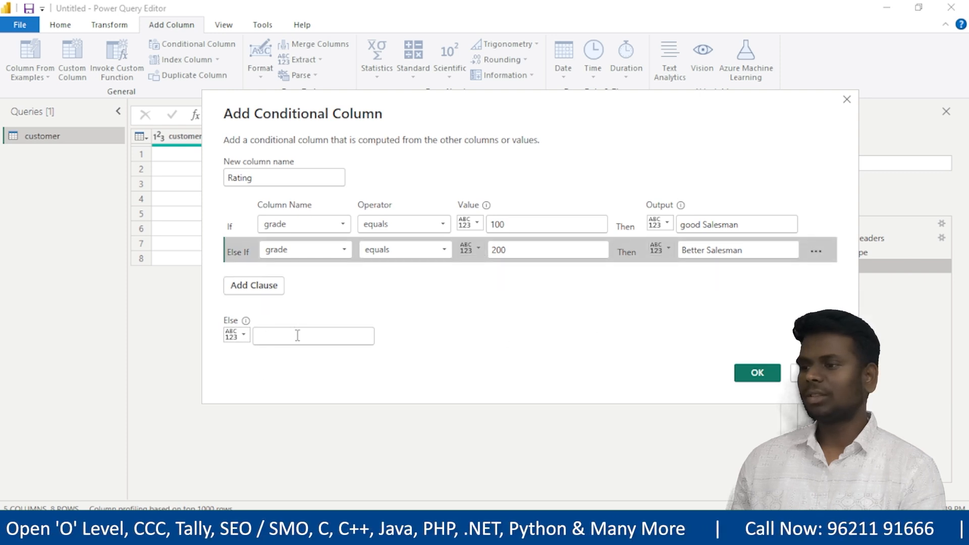
Set the Else output to "Best Salesman" and create the Rating conditional column.
click(336, 350)
text(Be)
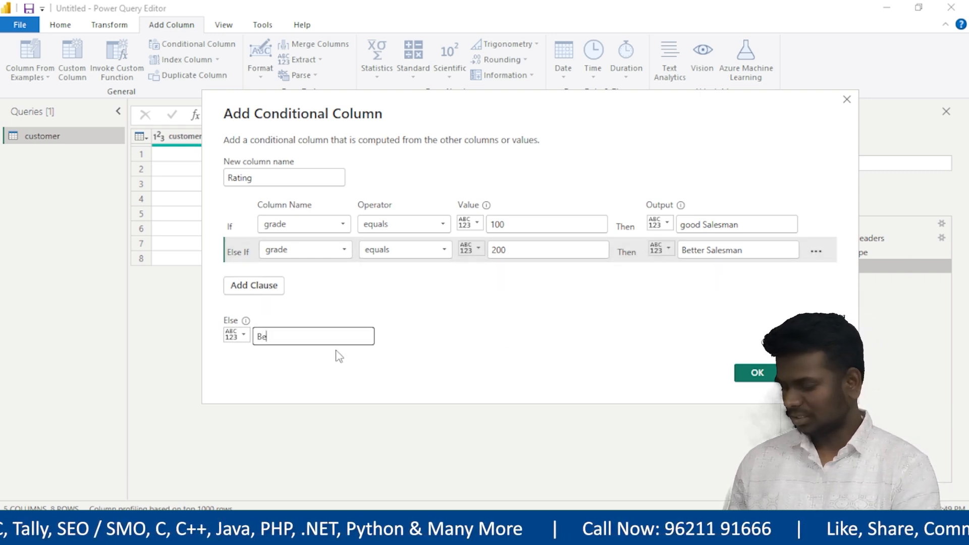
text(st Salesman)
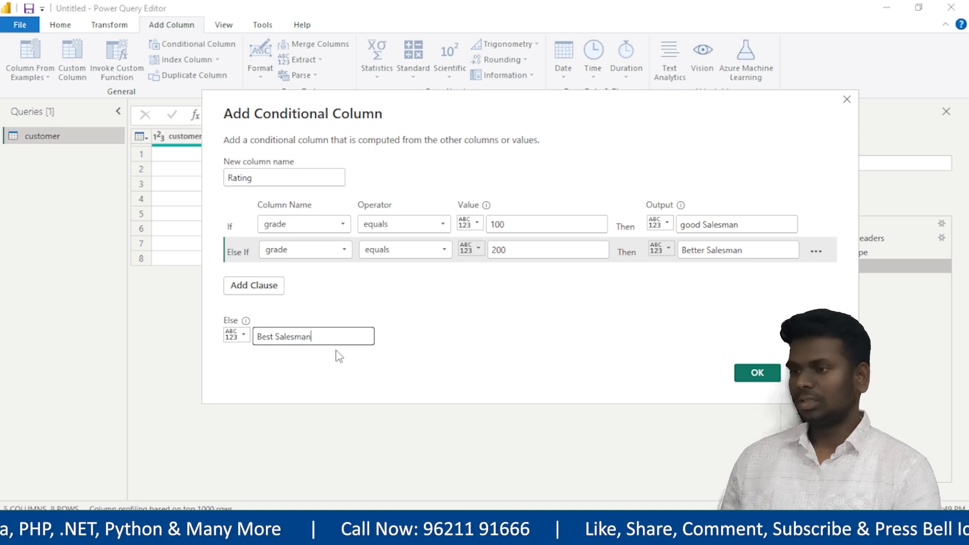
click(758, 372)
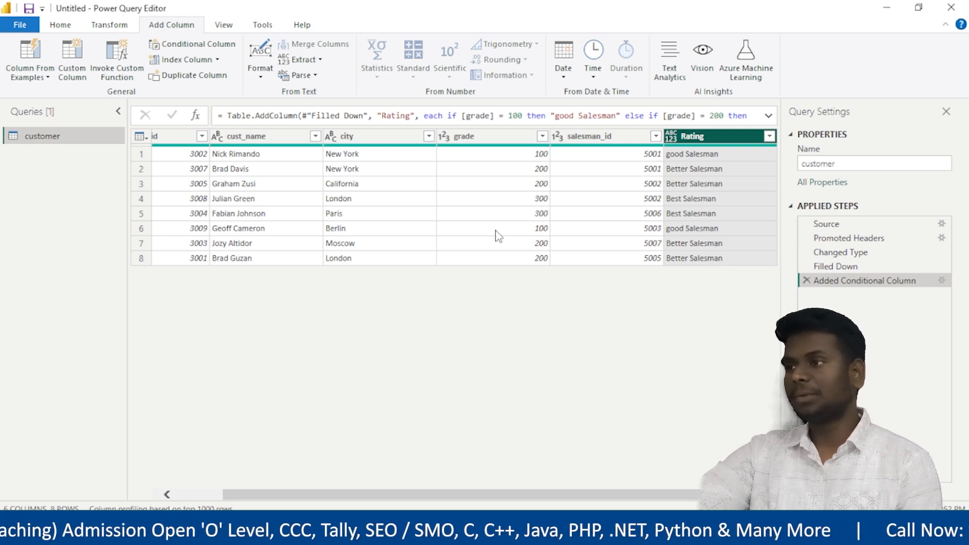
click(223, 25)
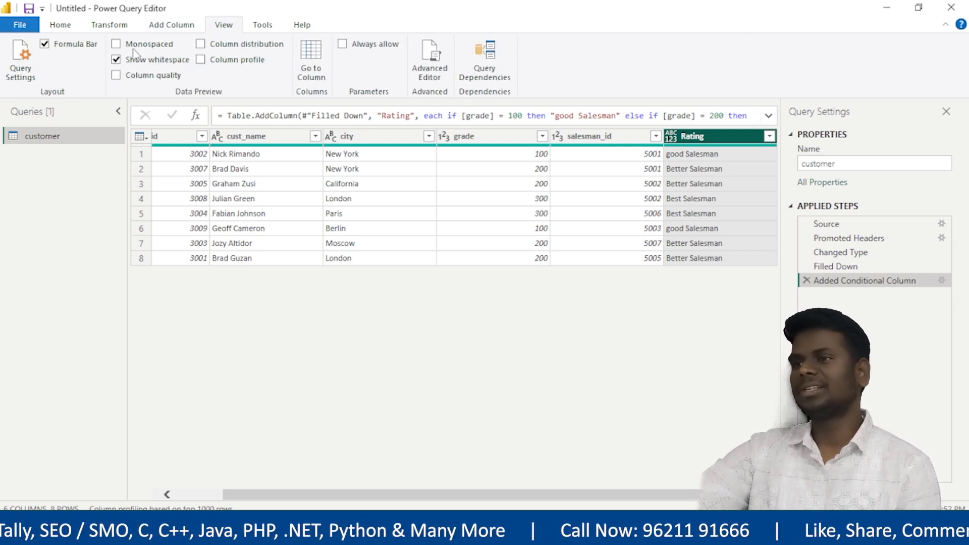
click(174, 28)
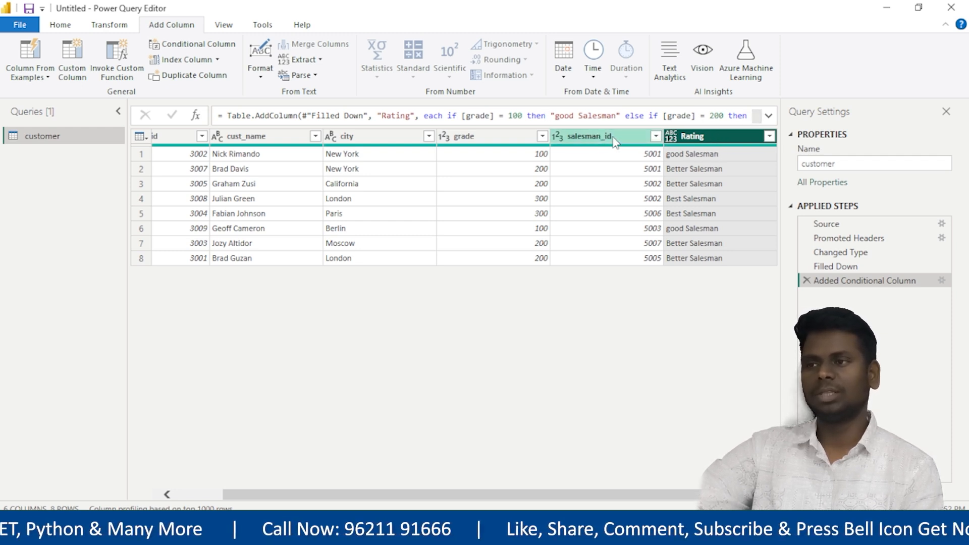
click(585, 137)
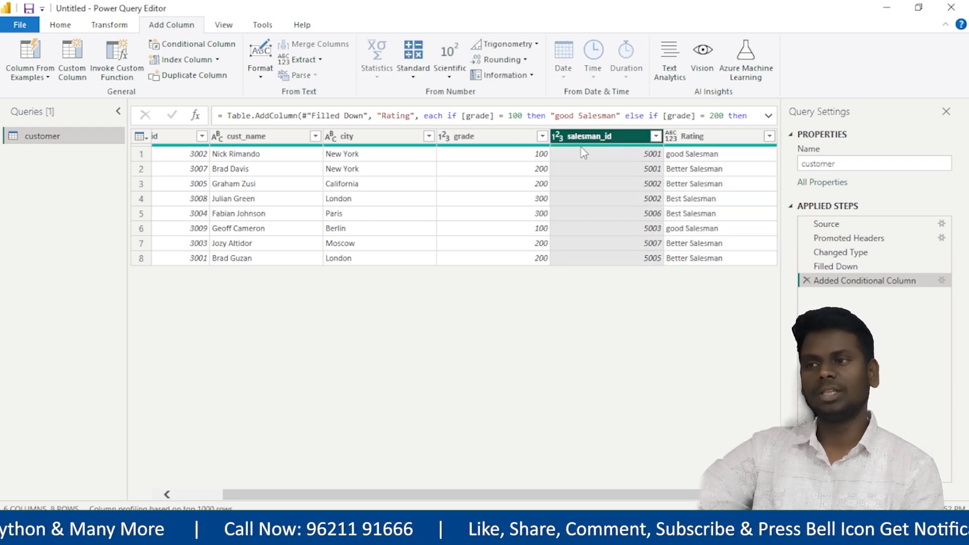
click(492, 137)
click(715, 139)
click(707, 154)
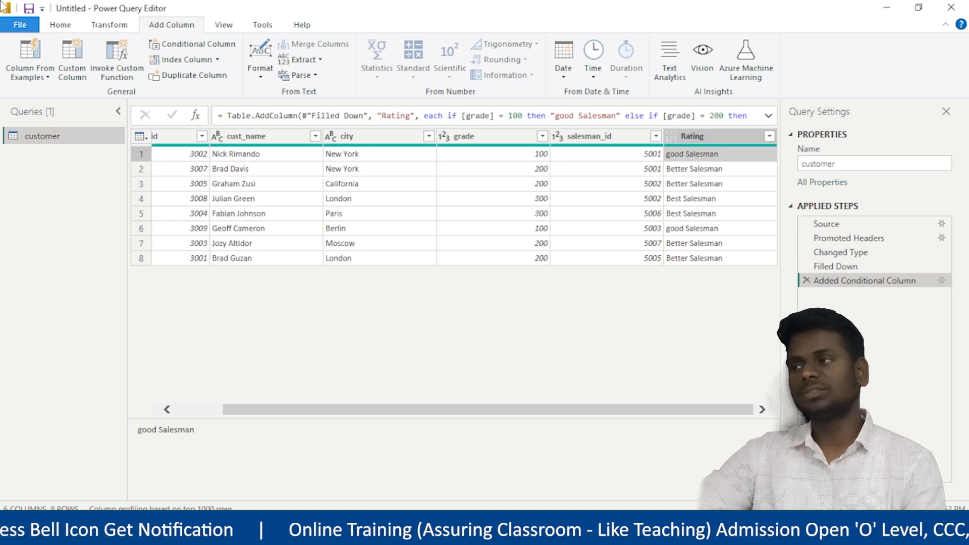
Apply the query changes, close the Power Query Editor, and view the loaded customer table's data in Power BI Desktop.
click(60, 25)
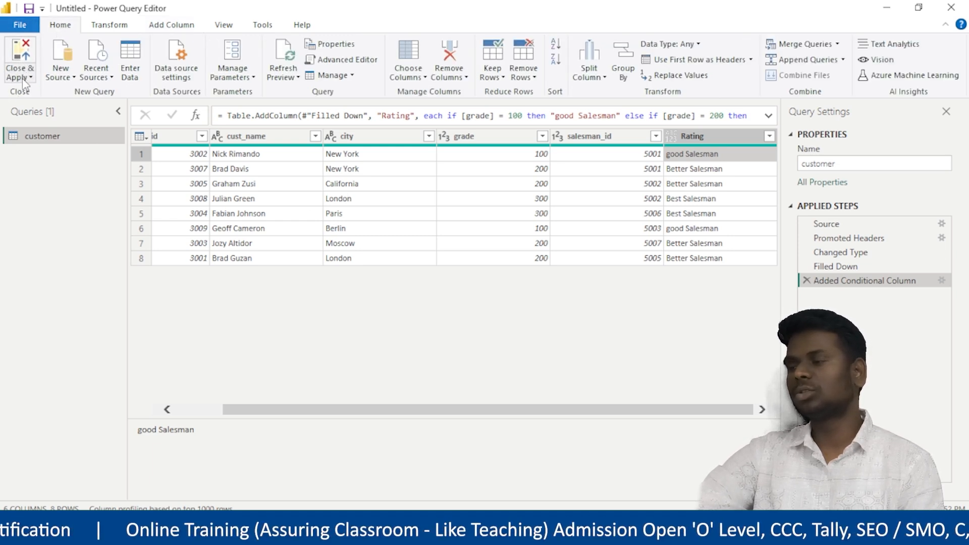
click(25, 78)
click(41, 92)
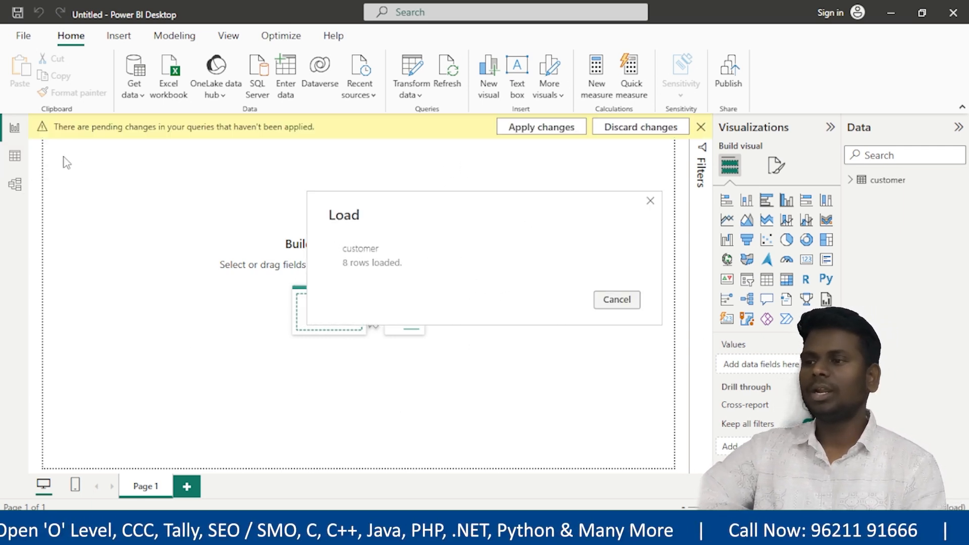
click(14, 161)
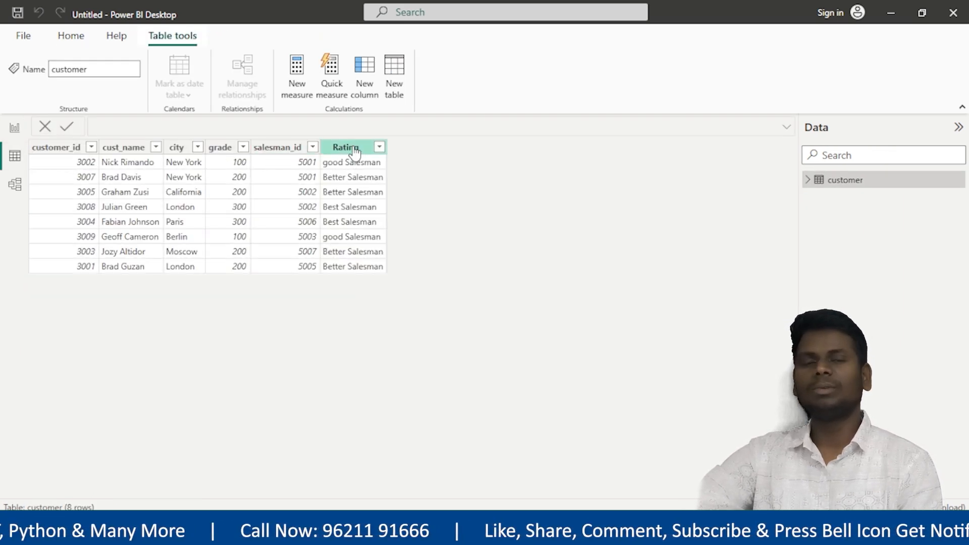